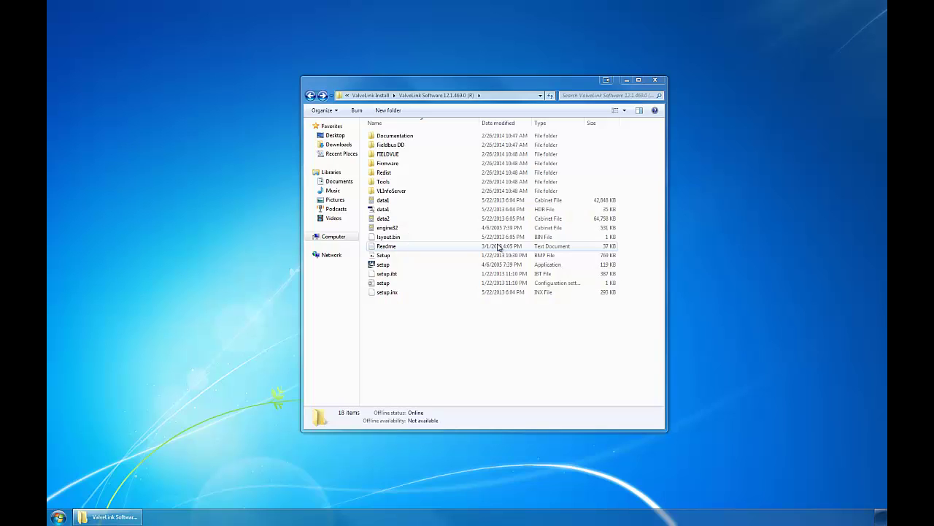
- Launch the ValveLink setup program and select ValveLink Solo for installation
{"action": "double_click", "coordinate": [442, 264]}
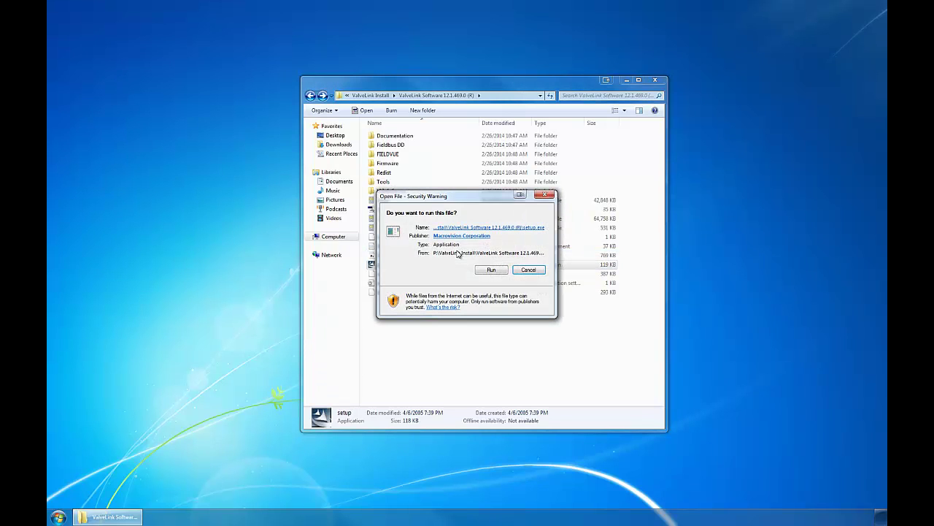
{"action": "left_click", "coordinate": [486, 268]}
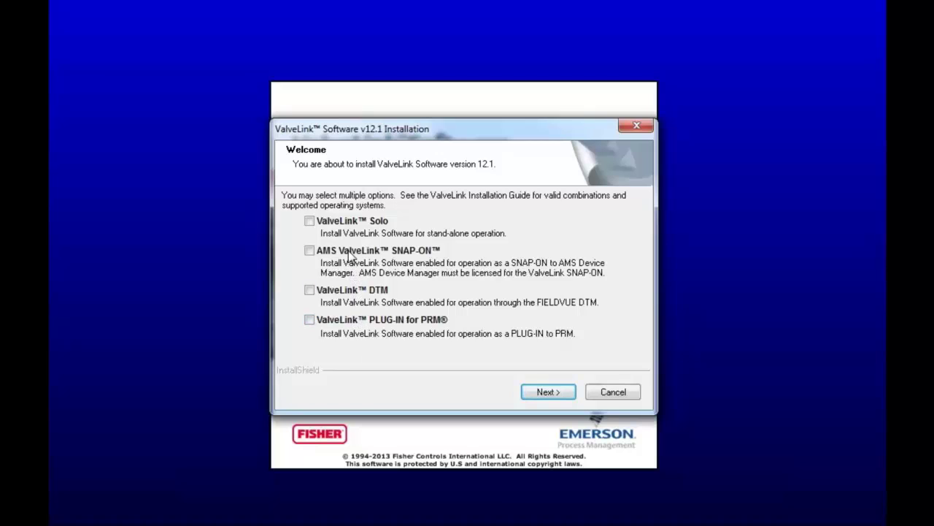
{"action": "left_click", "coordinate": [350, 222]}
- Accept the license agreement and install into the default C:\Program Files (x86)\ValveLink folder
{"action": "left_click", "coordinate": [547, 392]}
{"action": "left_click", "coordinate": [358, 334]}
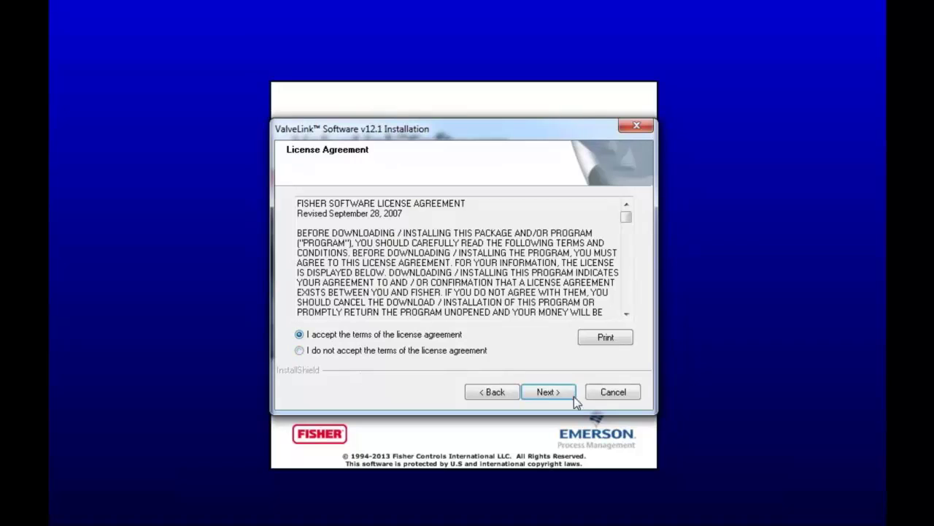
{"action": "left_click", "coordinate": [548, 393]}
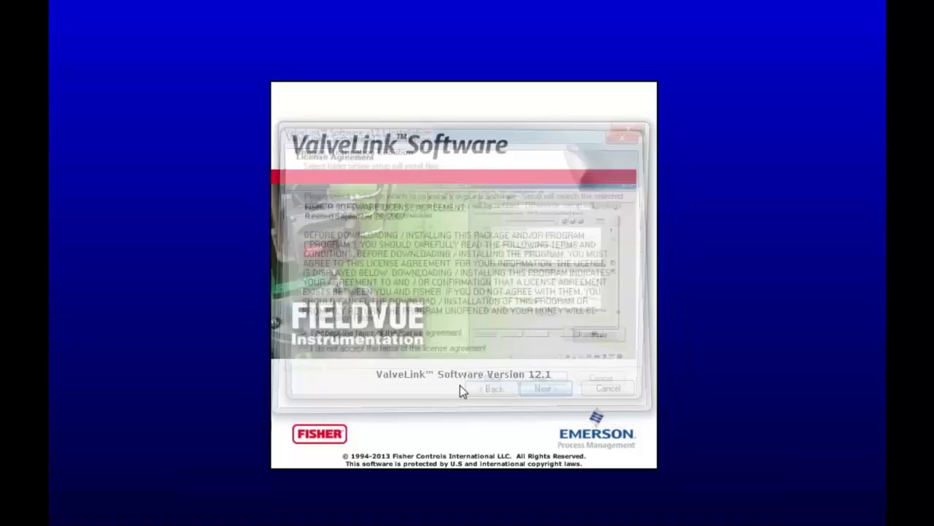
{"action": "left_click", "coordinate": [548, 393]}
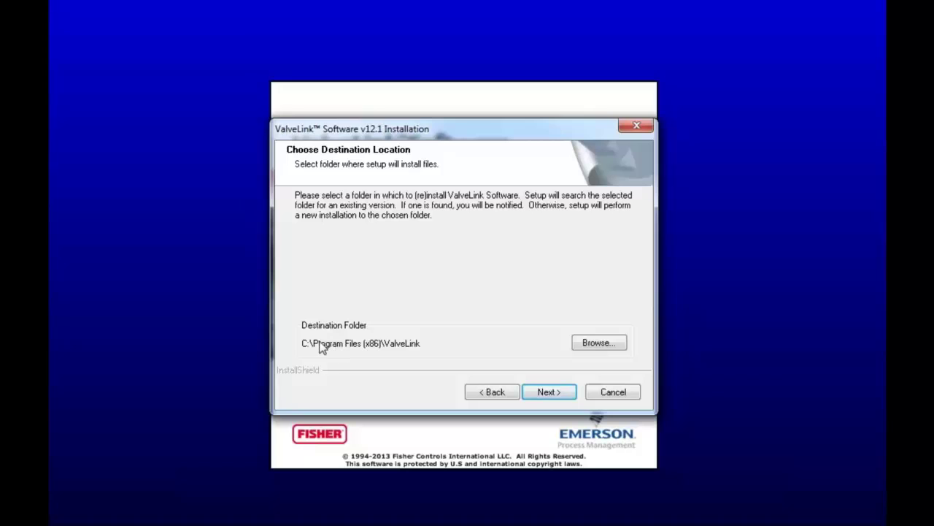
{"action": "left_click", "coordinate": [552, 398]}
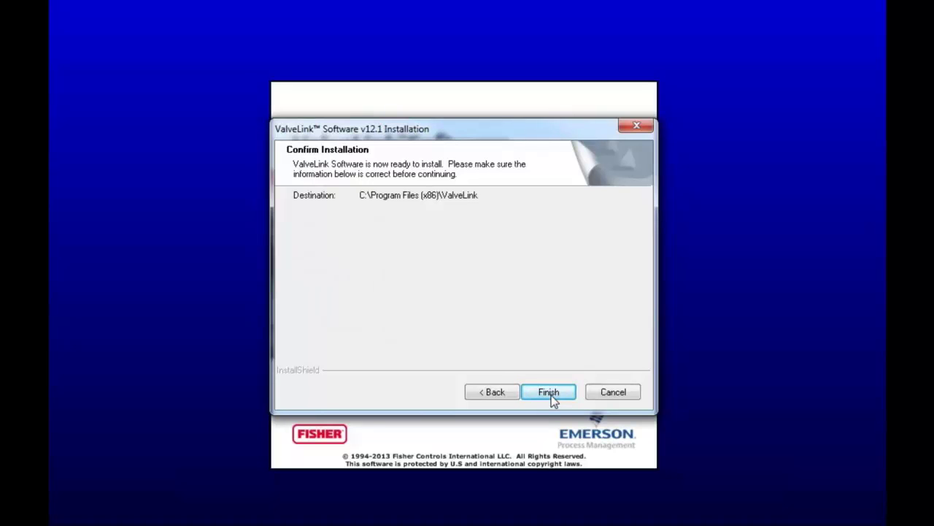
{"action": "left_click", "coordinate": [551, 393]}
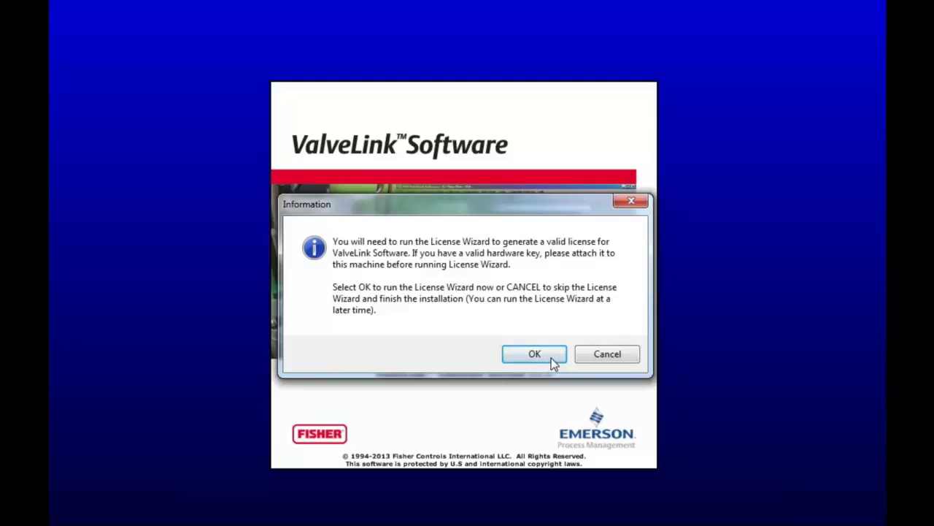
- Run the License Wizard, agree to the listed features, register the user's name, and generate the license
{"action": "left_click", "coordinate": [552, 356]}
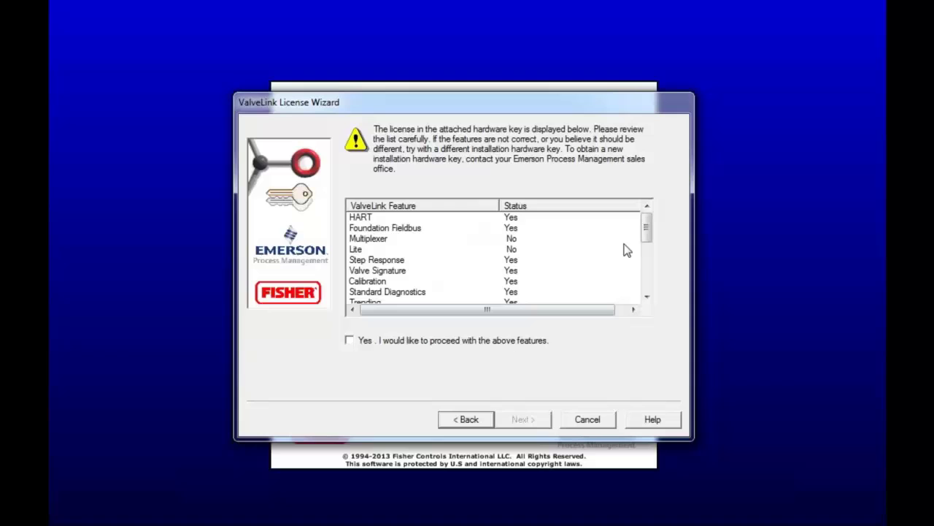
{"action": "left_click_drag", "start_coordinate": [647, 225], "coordinate": [650, 292]}
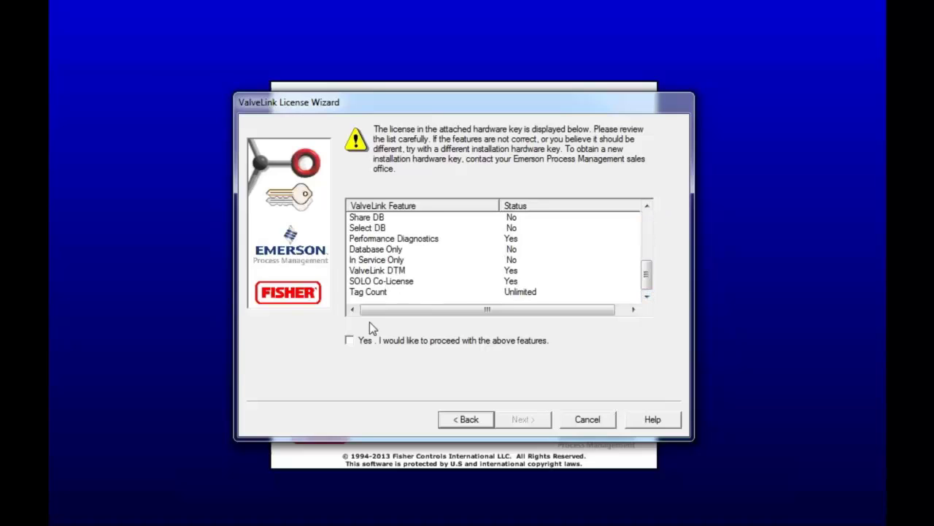
{"action": "left_click", "coordinate": [350, 341]}
{"action": "left_click", "coordinate": [522, 420]}
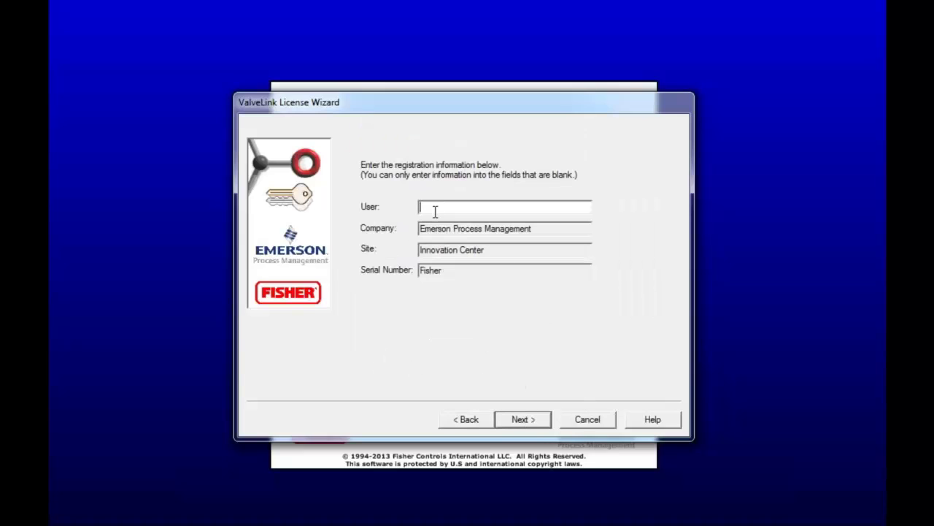
{"action": "type", "text": "Sarah"}
{"action": "left_click", "coordinate": [524, 420]}
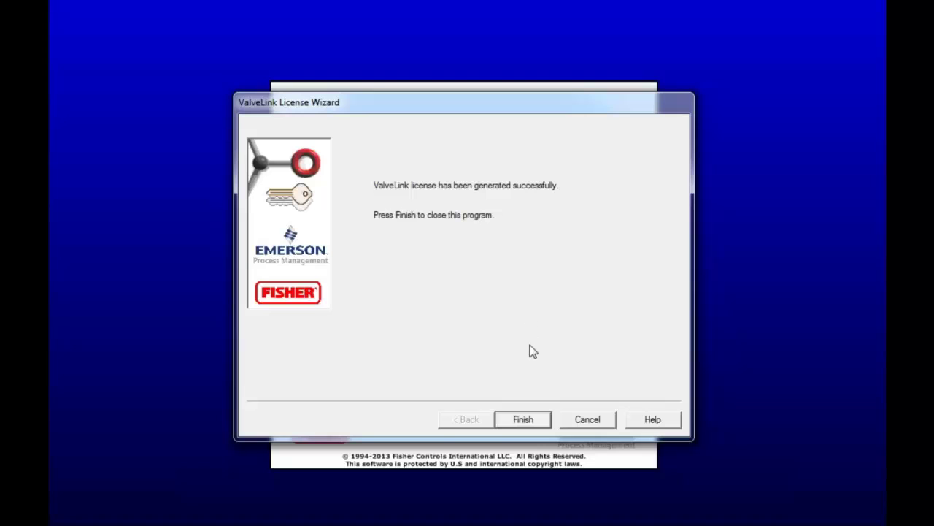
{"action": "left_click", "coordinate": [522, 420]}
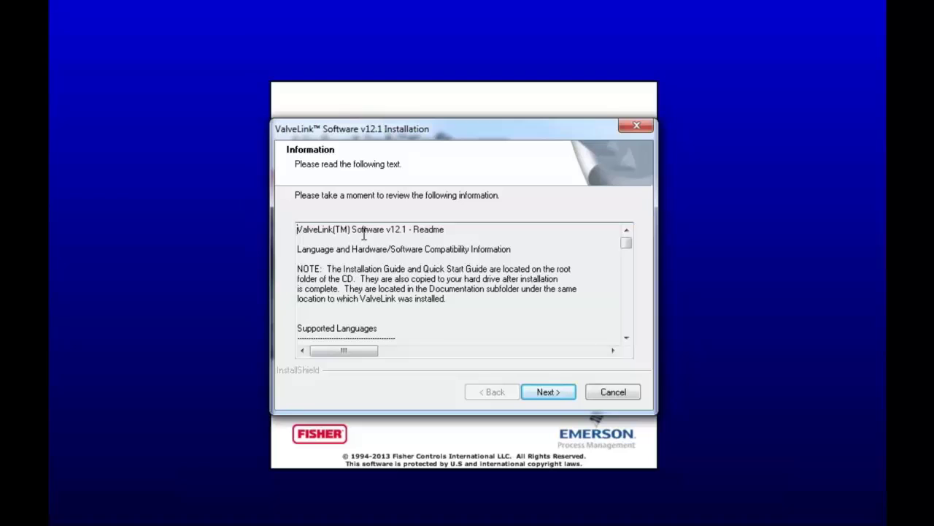
- Move past the readme information page and finish the ValveLink installation
{"action": "mouse_move", "coordinate": [629, 242]}
{"action": "left_mouse_down"}
{"action": "mouse_move", "coordinate": [629, 274]}
{"action": "mouse_move", "coordinate": [629, 242]}
{"action": "left_mouse_up"}
{"action": "left_click", "coordinate": [555, 387]}
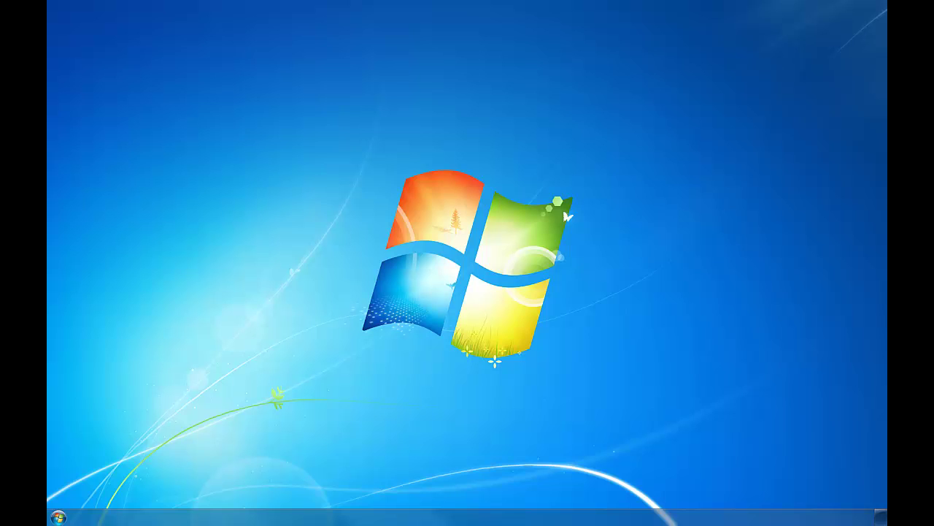
- Launch ValveLink from the Start menu's ValveLink program folder
{"action": "left_click", "coordinate": [60, 516]}
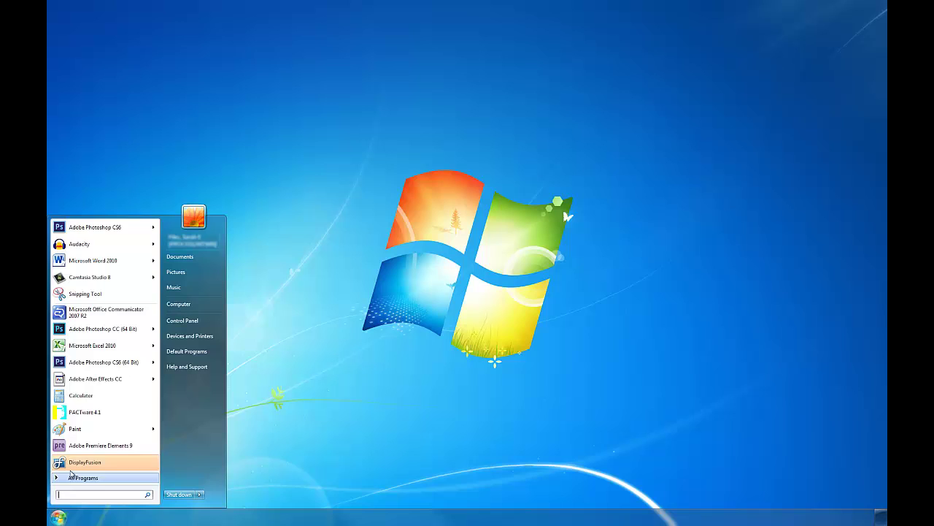
{"action": "left_click", "coordinate": [110, 478]}
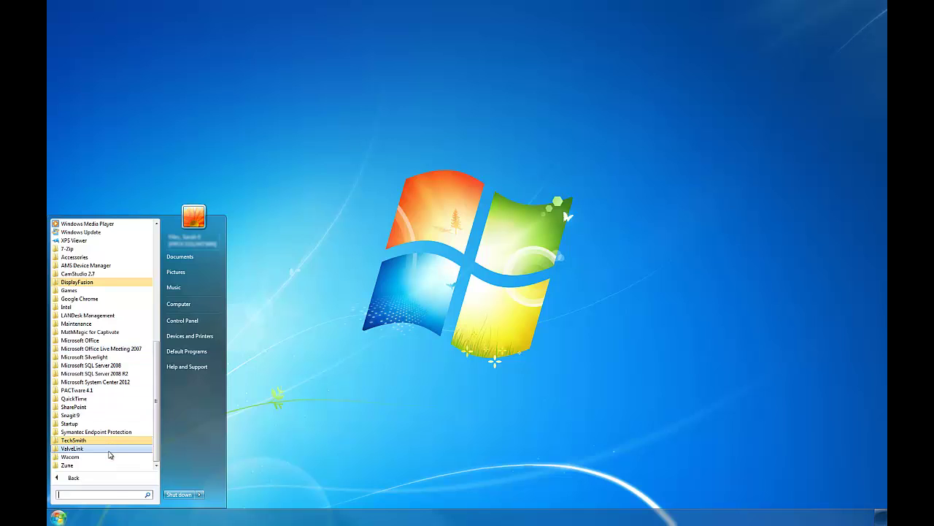
{"action": "left_click", "coordinate": [108, 448]}
{"action": "left_click", "coordinate": [107, 465]}
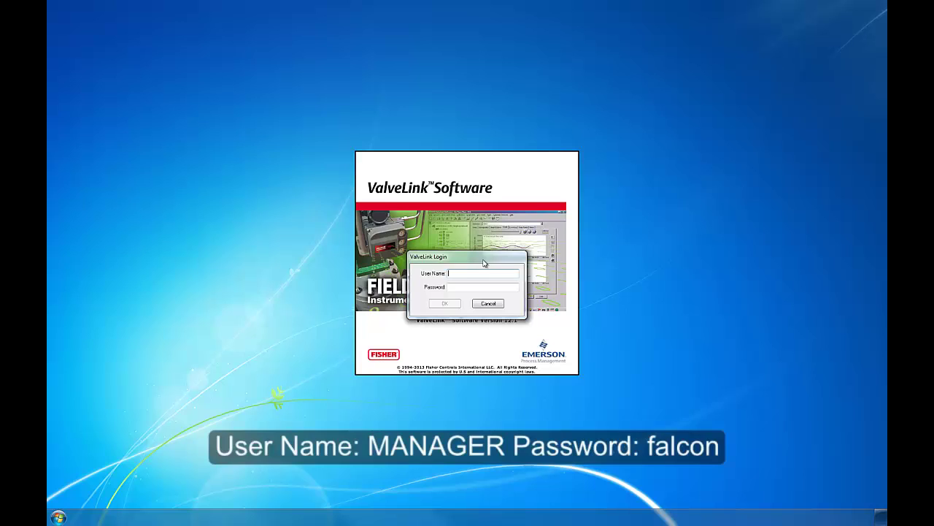
- Log in with user name MANAGER and the manager account's password
{"action": "type", "text": "MANAGER"}
{"action": "key", "text": "Tab"}
{"action": "type", "text": "f"}
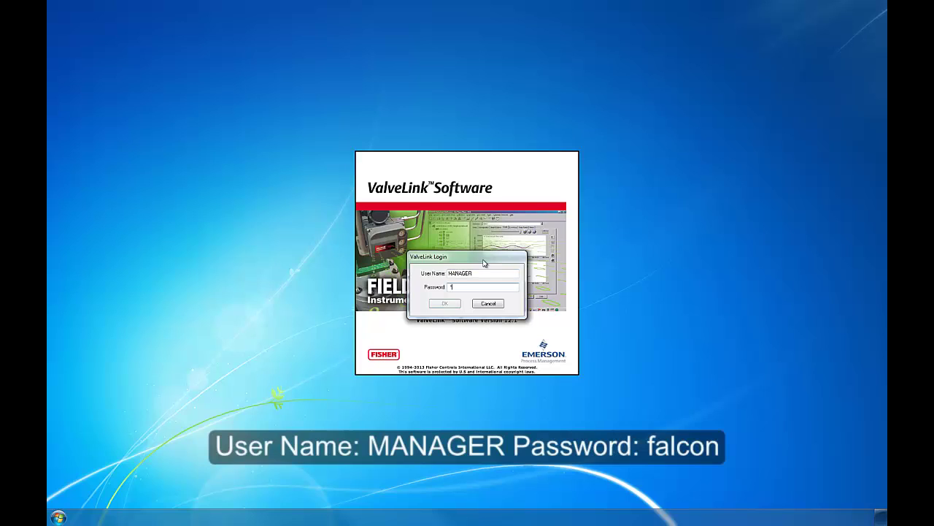
{"action": "type", "text": "a"}
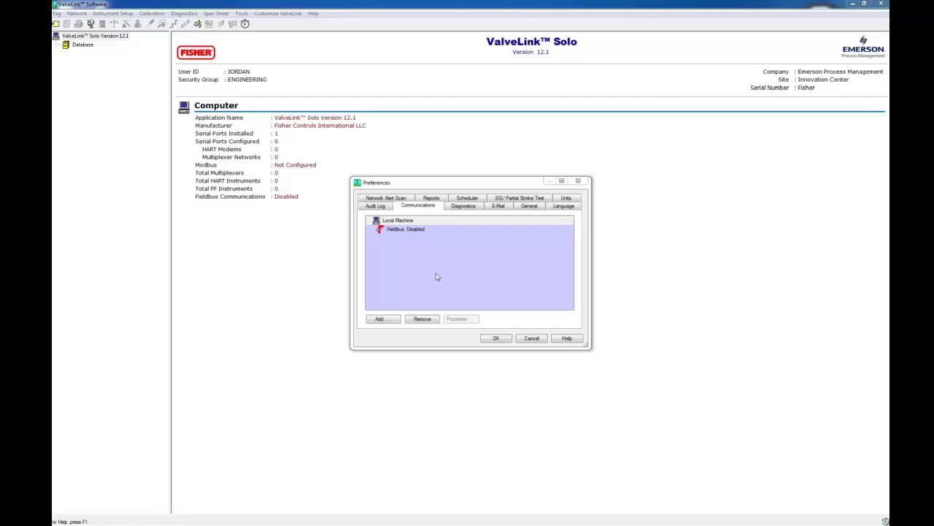
- Close the Communications preferences and create a new security group named ENGINEERING
{"action": "left_click", "coordinate": [496, 340]}
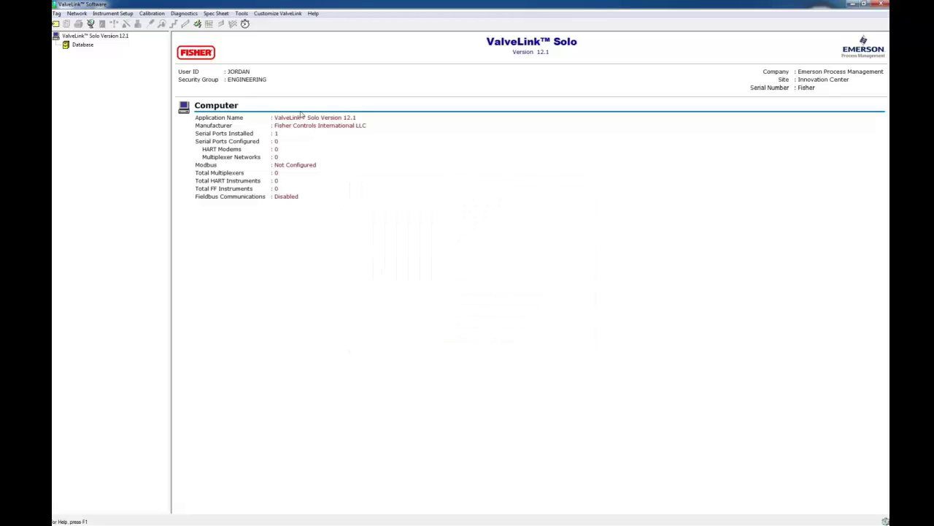
{"action": "left_click", "coordinate": [273, 15]}
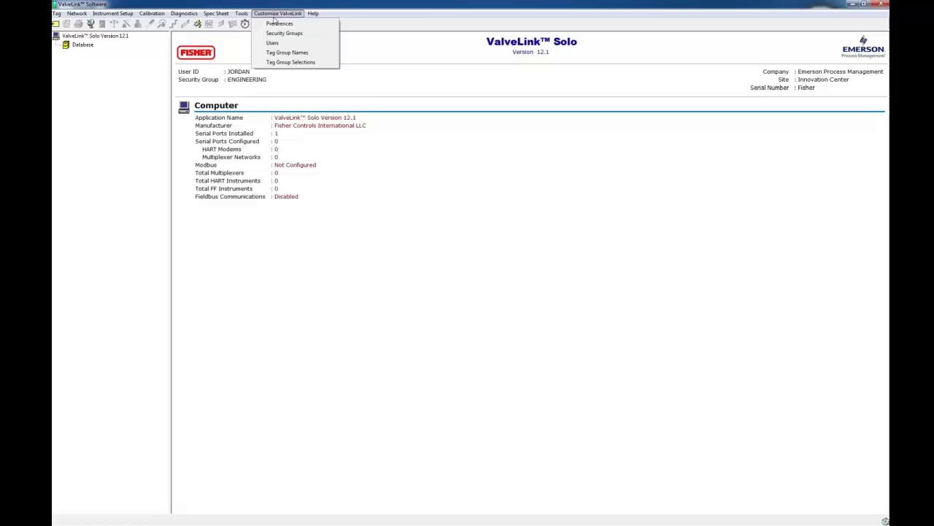
{"action": "left_click", "coordinate": [282, 34]}
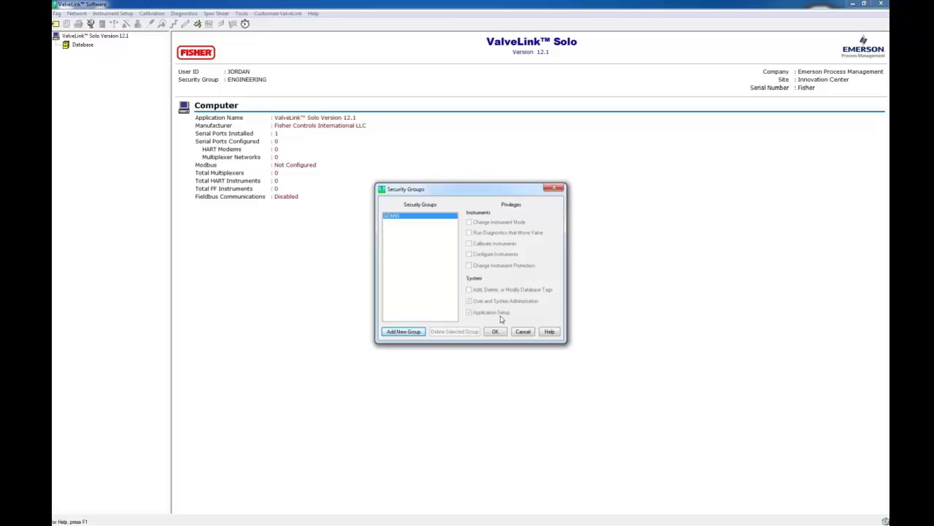
{"action": "left_click", "coordinate": [405, 335]}
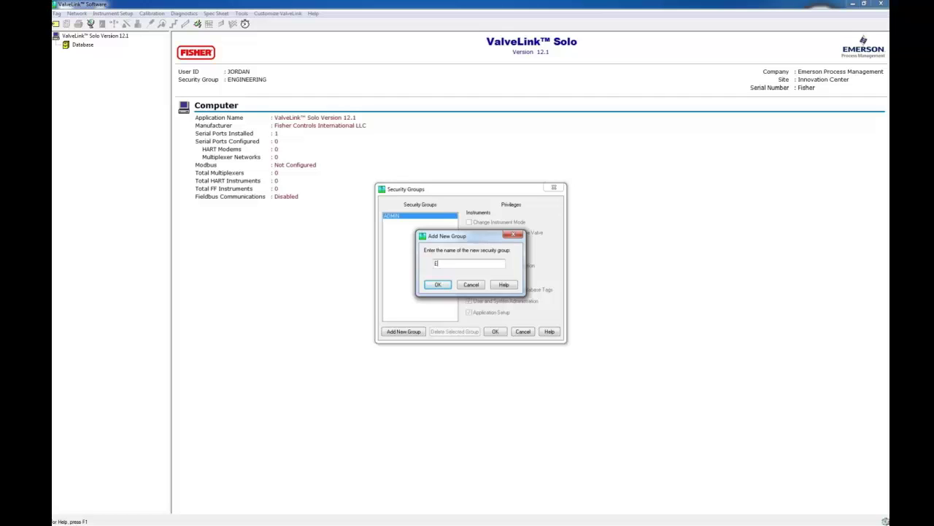
{"action": "type", "text": "ENGINEERING"}
{"action": "key", "text": "Return"}
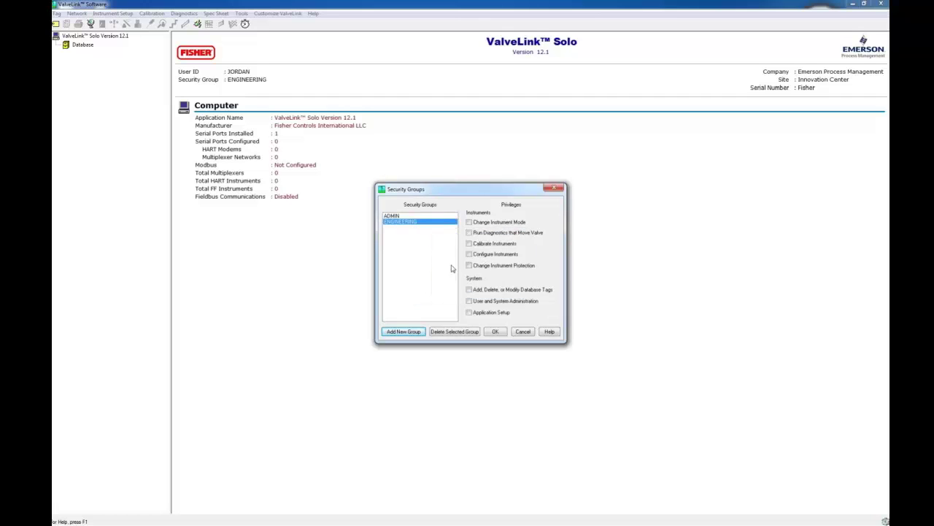
- Grant ENGINEERING all instrument, diagnostic, calibration, configuration, tag editing and administration privileges, then save
{"action": "left_click", "coordinate": [469, 222]}
{"action": "left_click", "coordinate": [468, 232]}
{"action": "left_click", "coordinate": [469, 243]}
{"action": "left_click", "coordinate": [469, 254]}
{"action": "left_click", "coordinate": [468, 265]}
{"action": "left_click", "coordinate": [469, 289]}
{"action": "left_click", "coordinate": [468, 300]}
{"action": "left_click", "coordinate": [495, 332]}
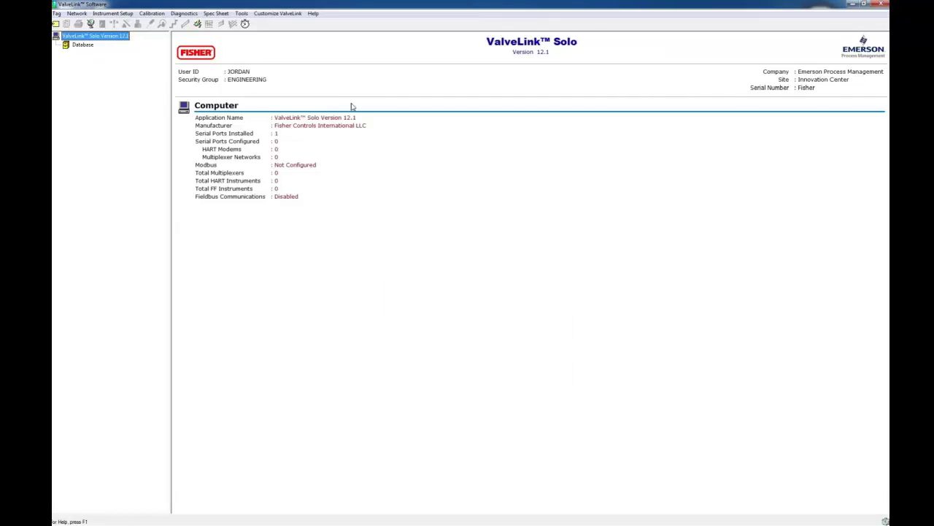
- Add a new user account, entering its password and confirming it
{"action": "left_click", "coordinate": [276, 14]}
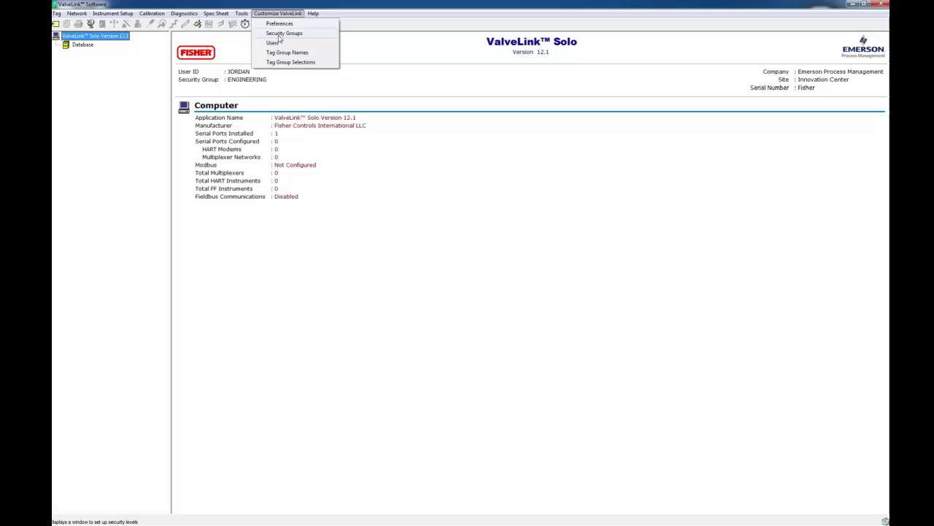
{"action": "left_click", "coordinate": [278, 43]}
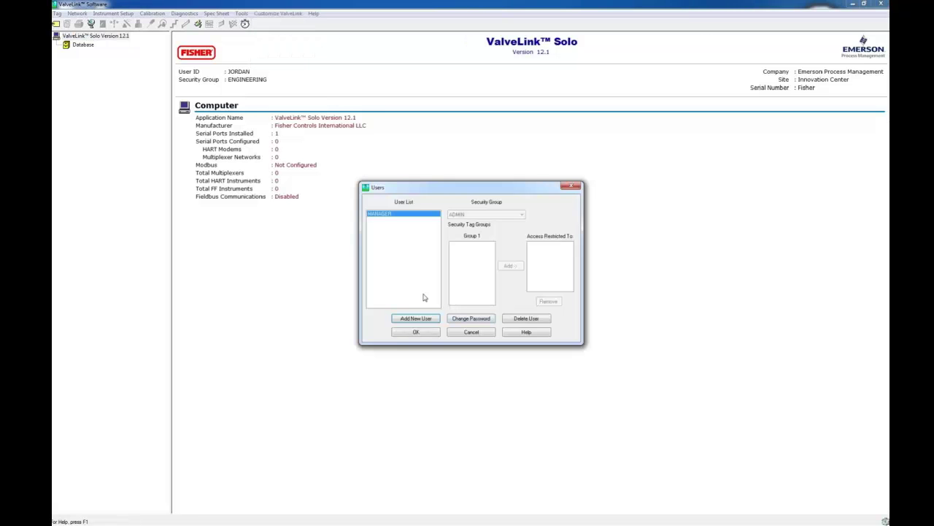
{"action": "left_click", "coordinate": [435, 319]}
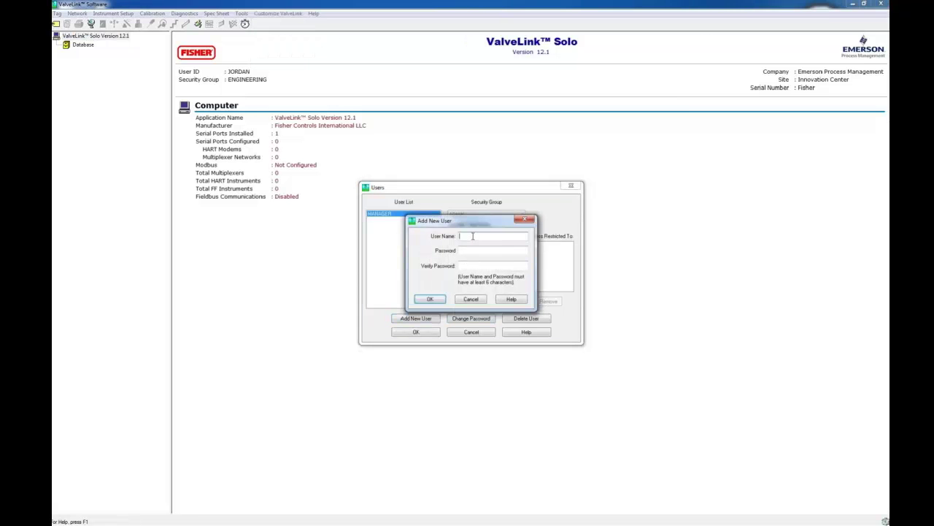
{"action": "type", "text": "JOD"}
{"action": "left_click", "coordinate": [482, 250]}
{"action": "type", "text": "n"}
{"action": "key", "text": "Tab"}
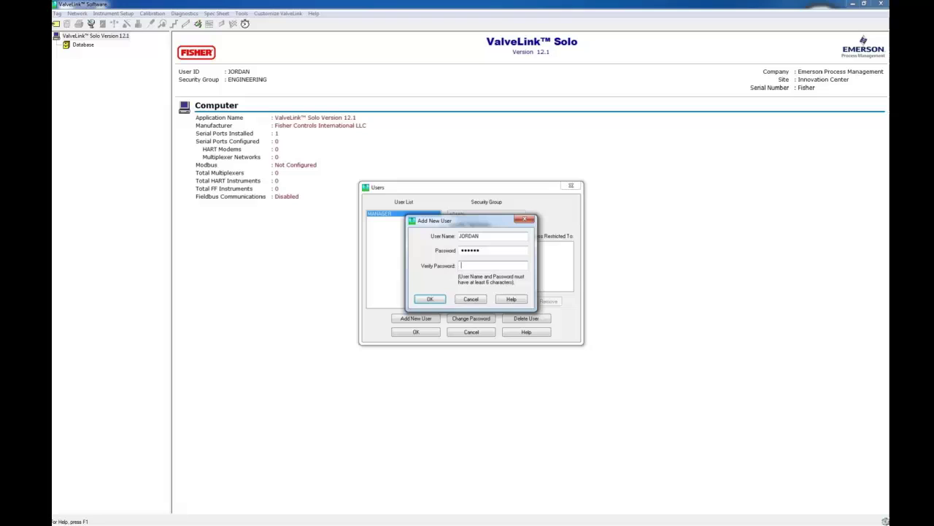
{"action": "type", "text": "jo"}
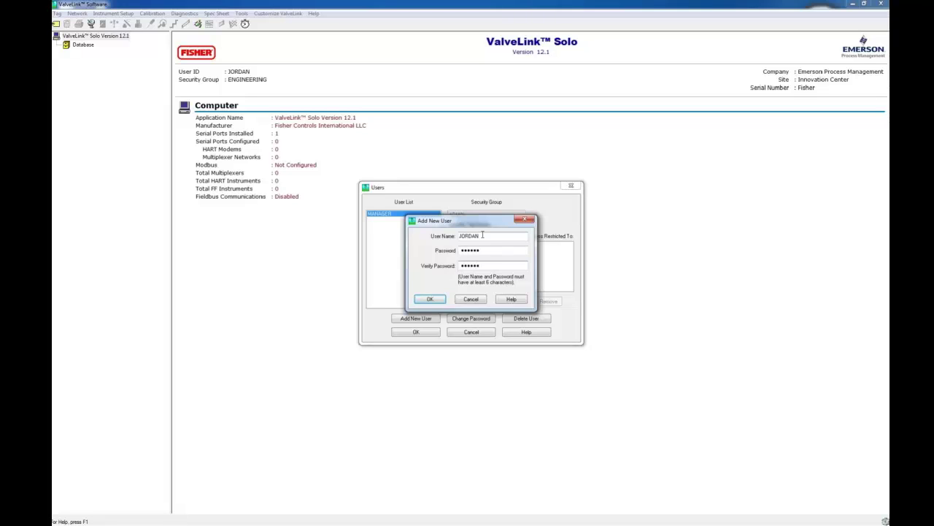
{"action": "left_click", "coordinate": [430, 299]}
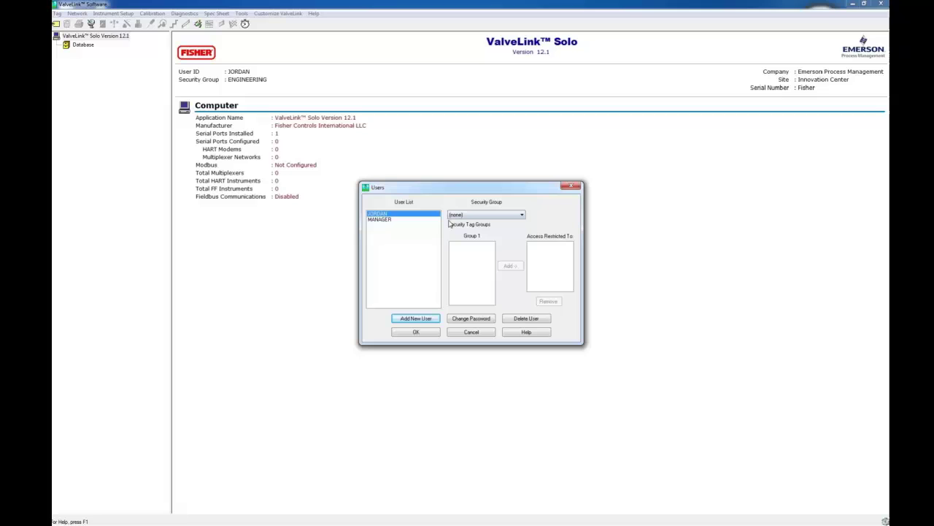
- Assign the new user to the ENGINEERING security group and save
{"action": "left_click", "coordinate": [485, 215]}
{"action": "left_click", "coordinate": [483, 226]}
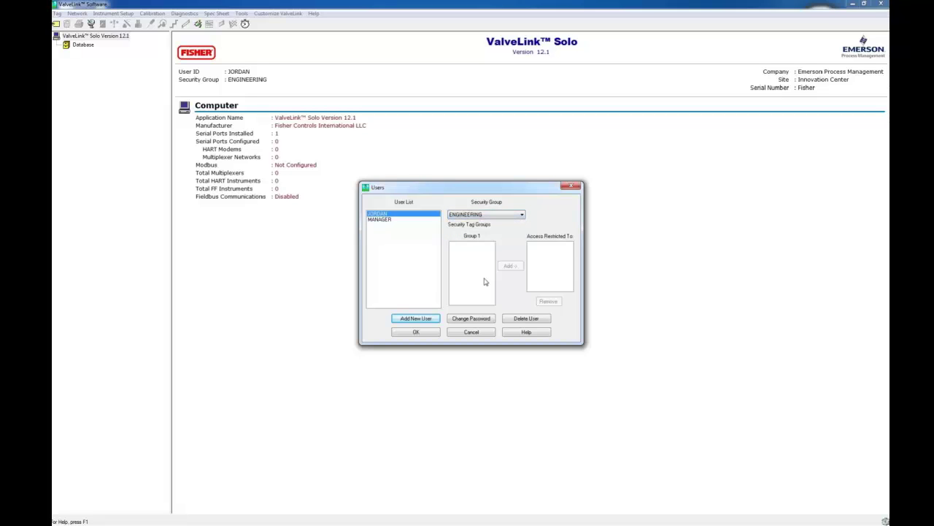
{"action": "left_click", "coordinate": [422, 334]}
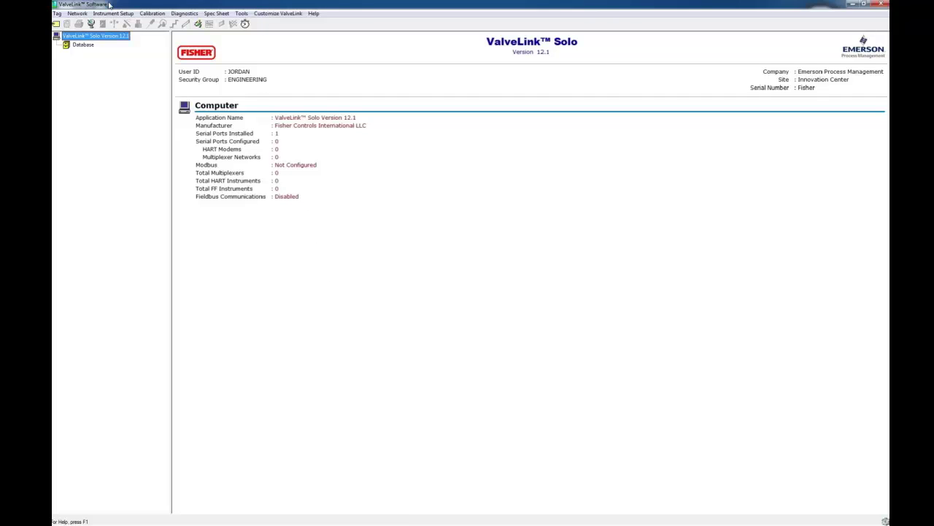
- Log out of ValveLink while leaving the application running
{"action": "left_click", "coordinate": [57, 13]}
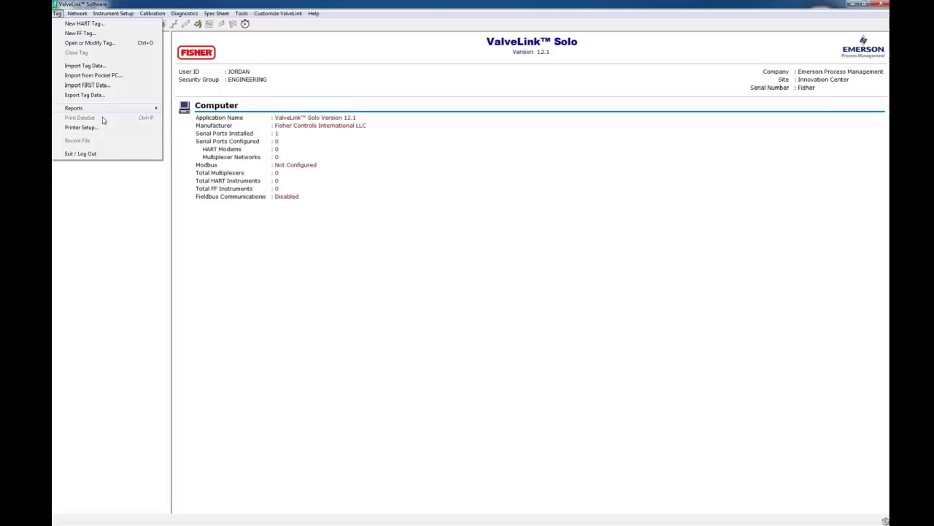
{"action": "left_click", "coordinate": [108, 156]}
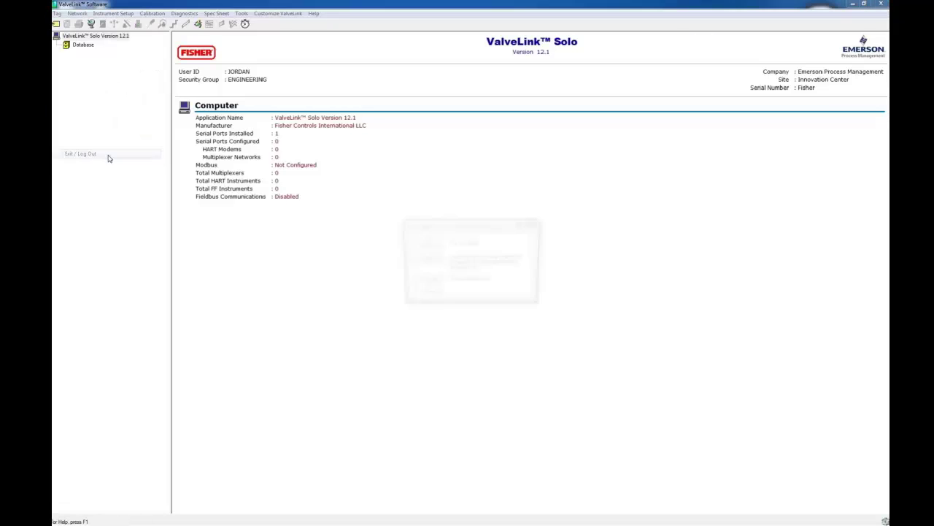
{"action": "left_click", "coordinate": [426, 261]}
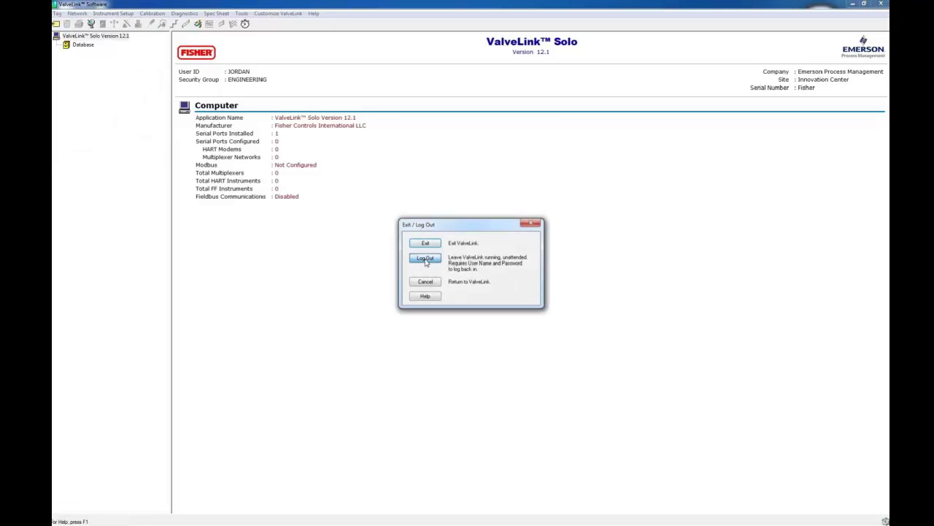
- Log back in with the new user's name and password
{"action": "left_click", "coordinate": [443, 248]}
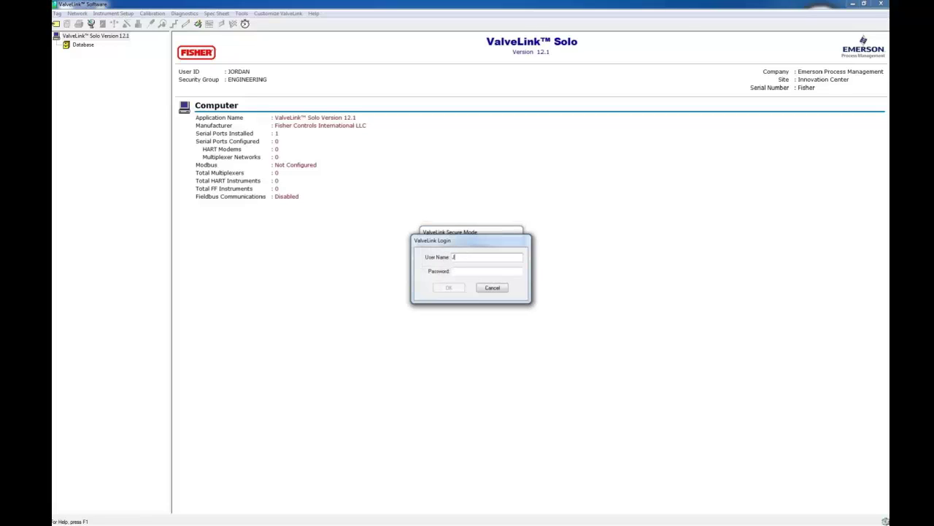
{"action": "type", "text": "JORDAN"}
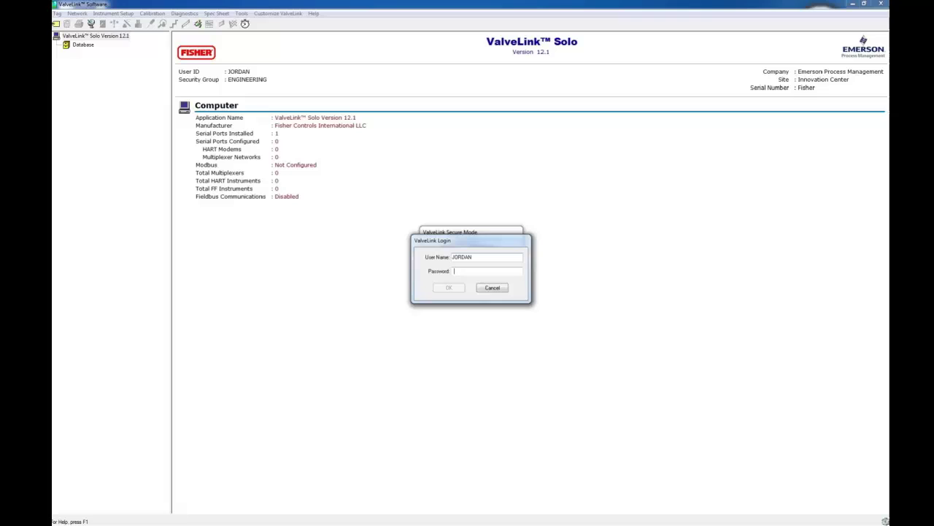
{"action": "key", "text": "Tab"}
{"action": "type", "text": "**"}
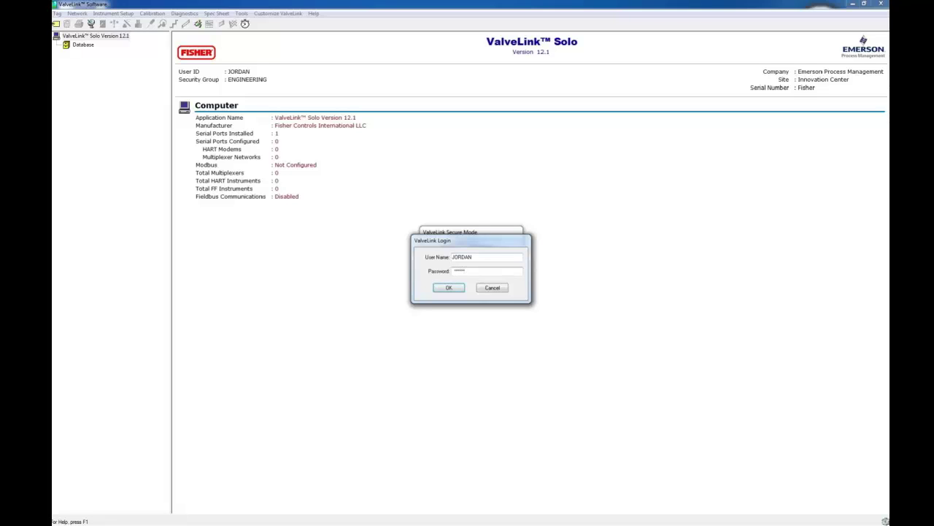
{"action": "key", "text": "Return"}
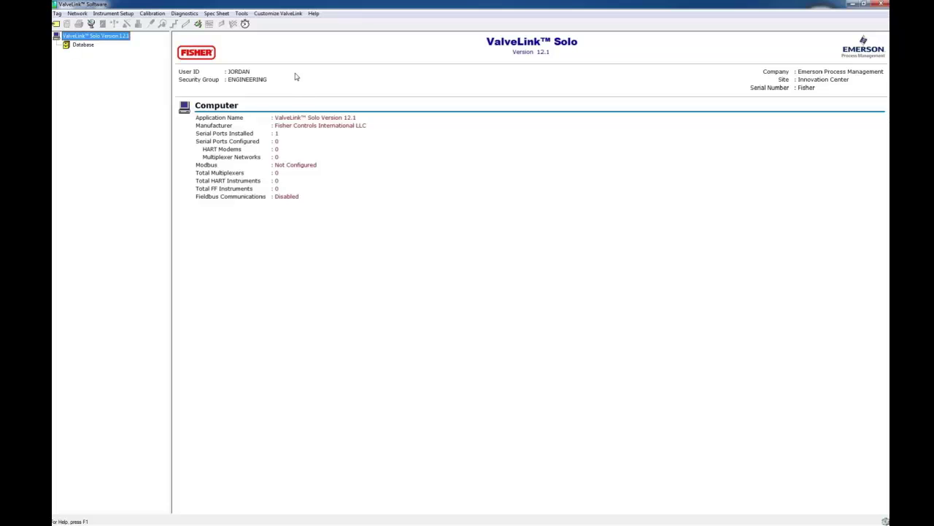
- Open the Communications preferences and confirm the Fieldbus settings unchanged
{"action": "left_click", "coordinate": [278, 13]}
{"action": "left_click", "coordinate": [286, 23]}
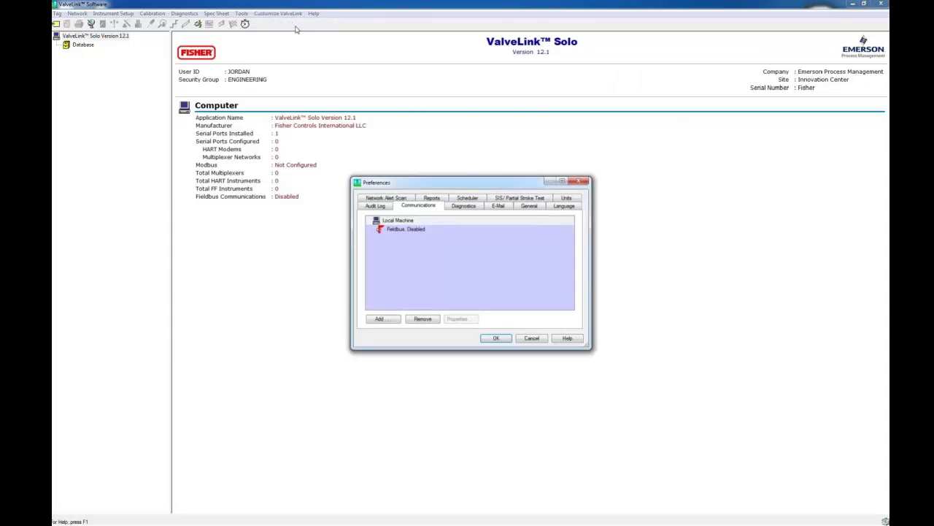
{"action": "left_click", "coordinate": [406, 232]}
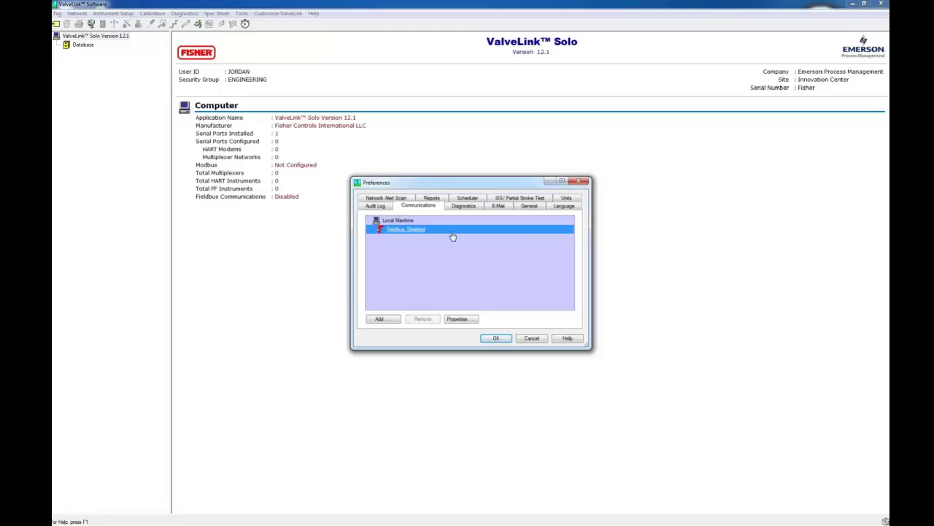
{"action": "left_click", "coordinate": [457, 319]}
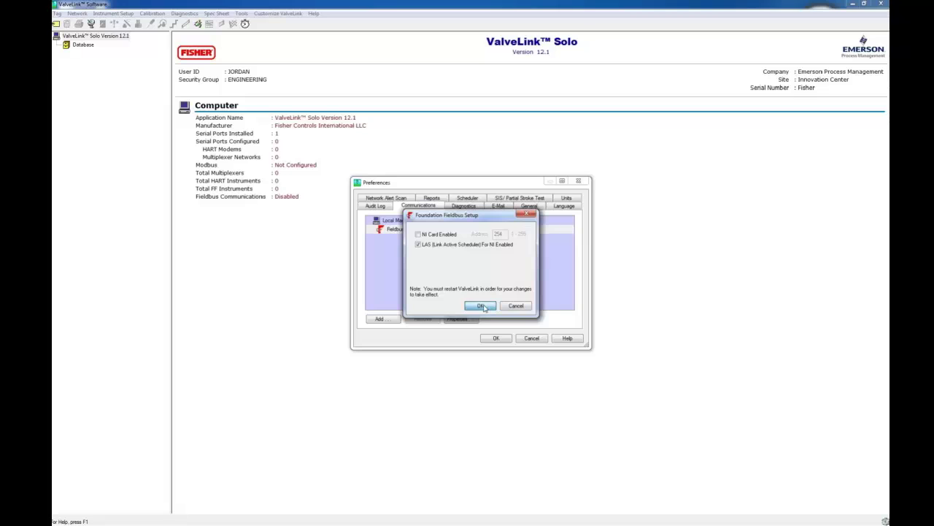
{"action": "left_click", "coordinate": [476, 302]}
- Add a HART modem on COM1 at 1200 baud as secondary master and save
{"action": "left_click", "coordinate": [395, 321]}
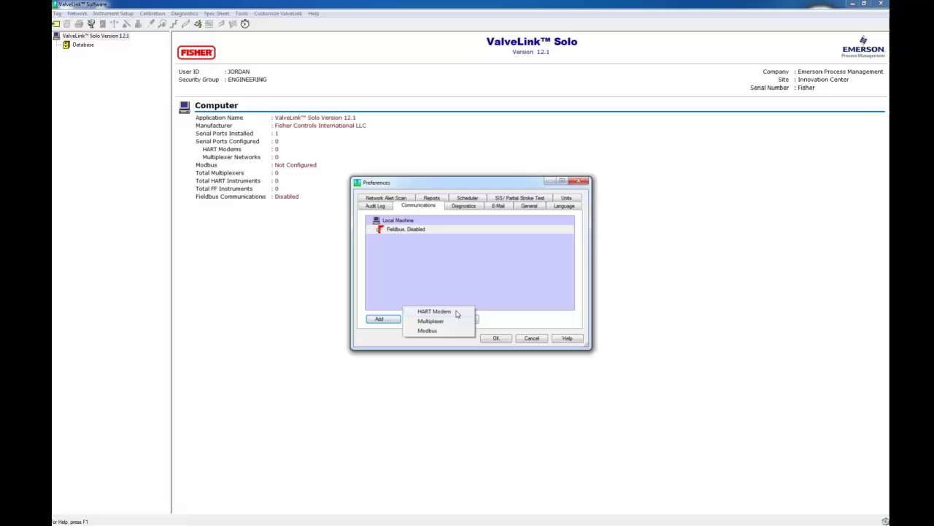
{"action": "left_click", "coordinate": [456, 312]}
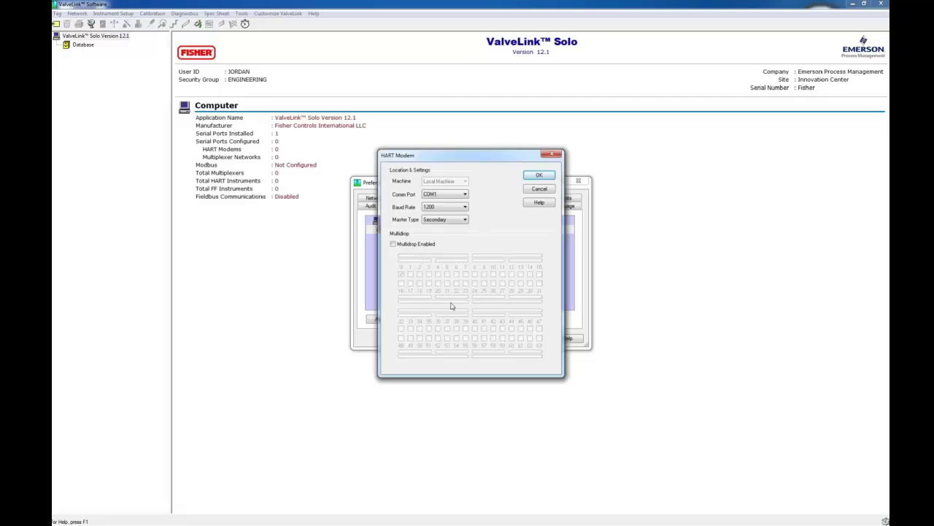
{"action": "left_click", "coordinate": [539, 175]}
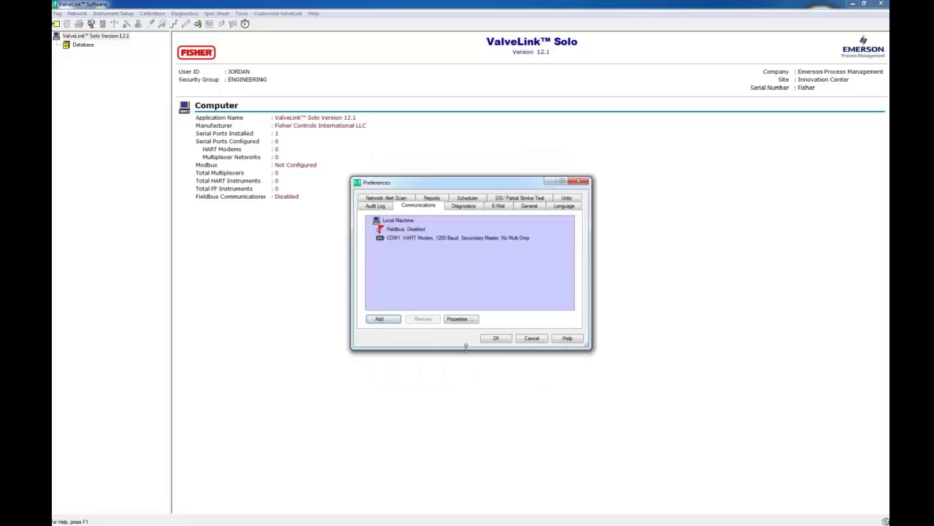
{"action": "left_click", "coordinate": [436, 240]}
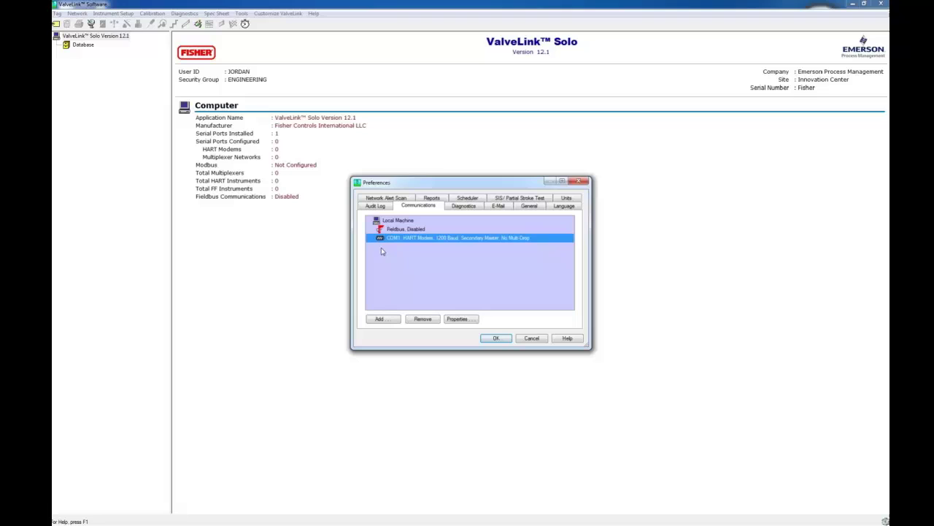
{"action": "left_click", "coordinate": [502, 341]}
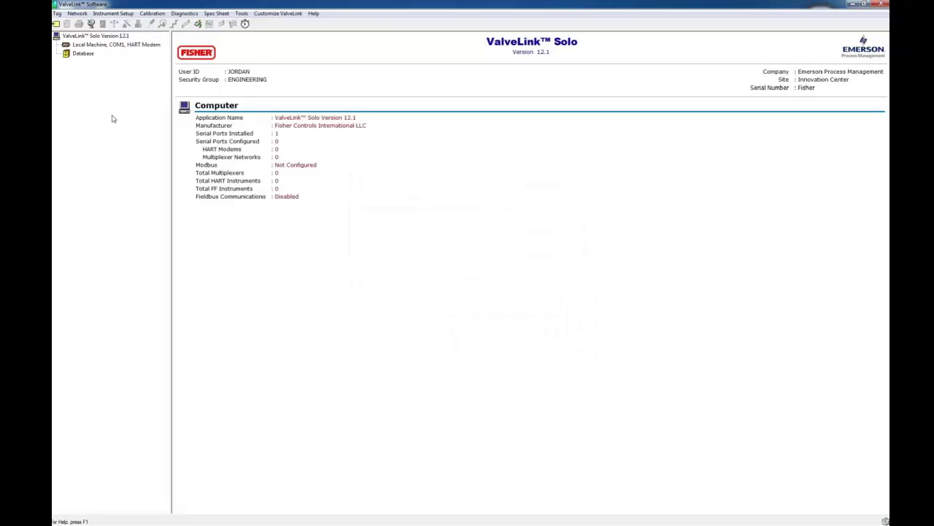